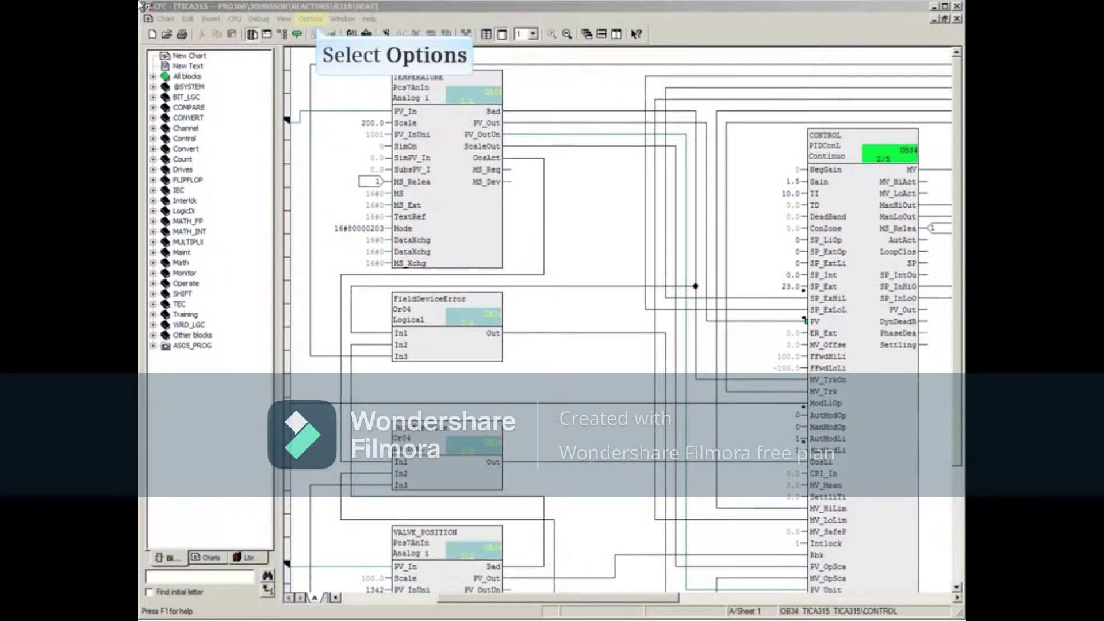
Enable 'Generate image of downloaded program for comparison' in the Compile/Download customization settings
left_click(310, 19)
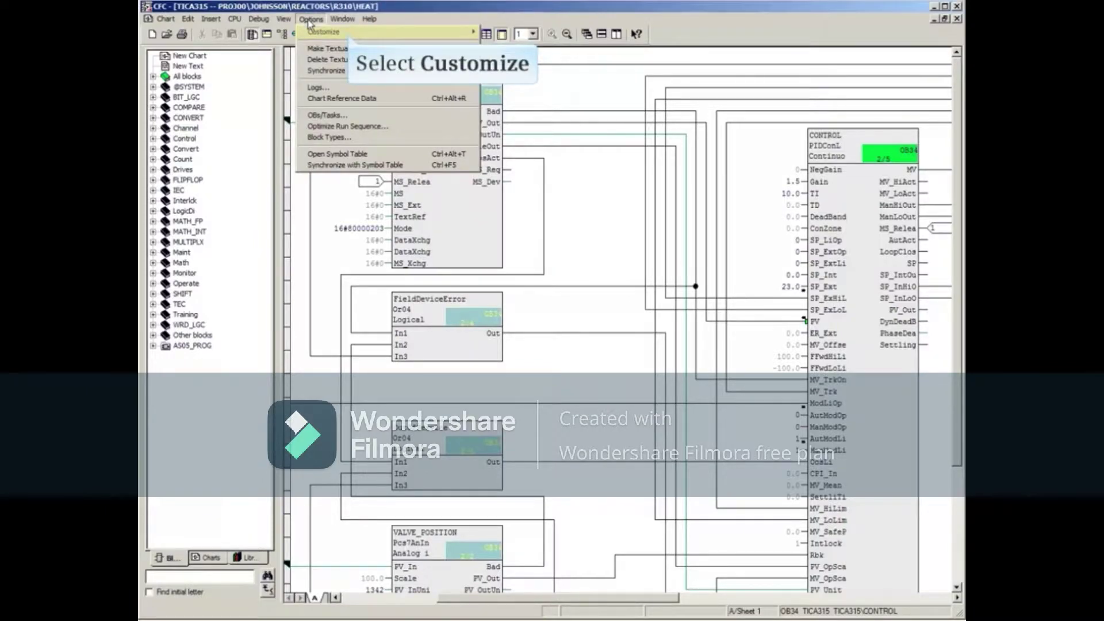
left_click(323, 34)
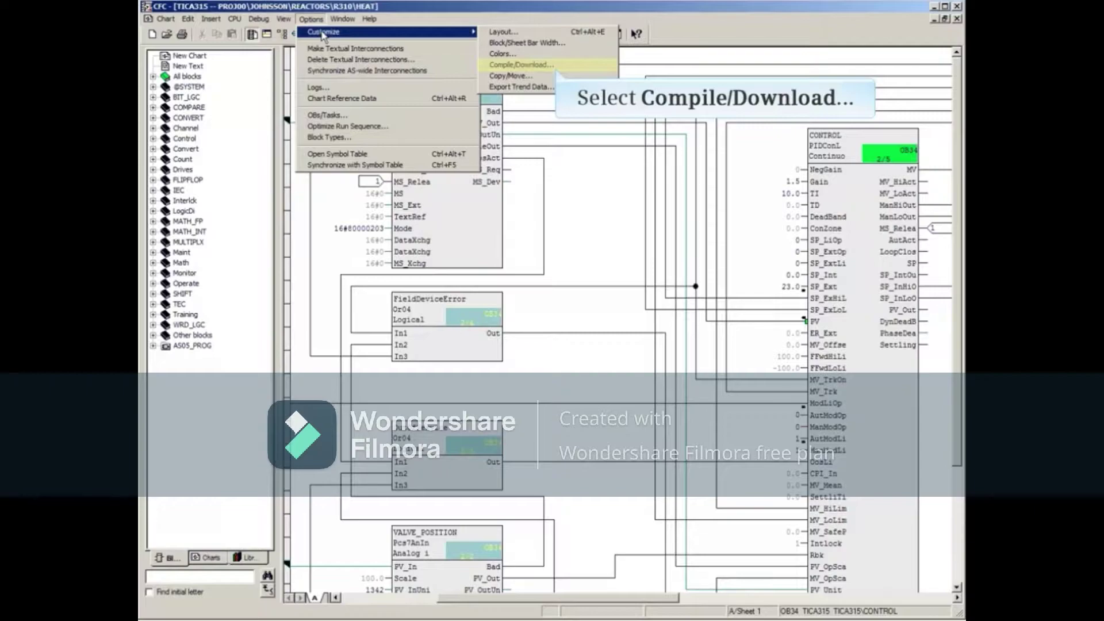
left_click(521, 64)
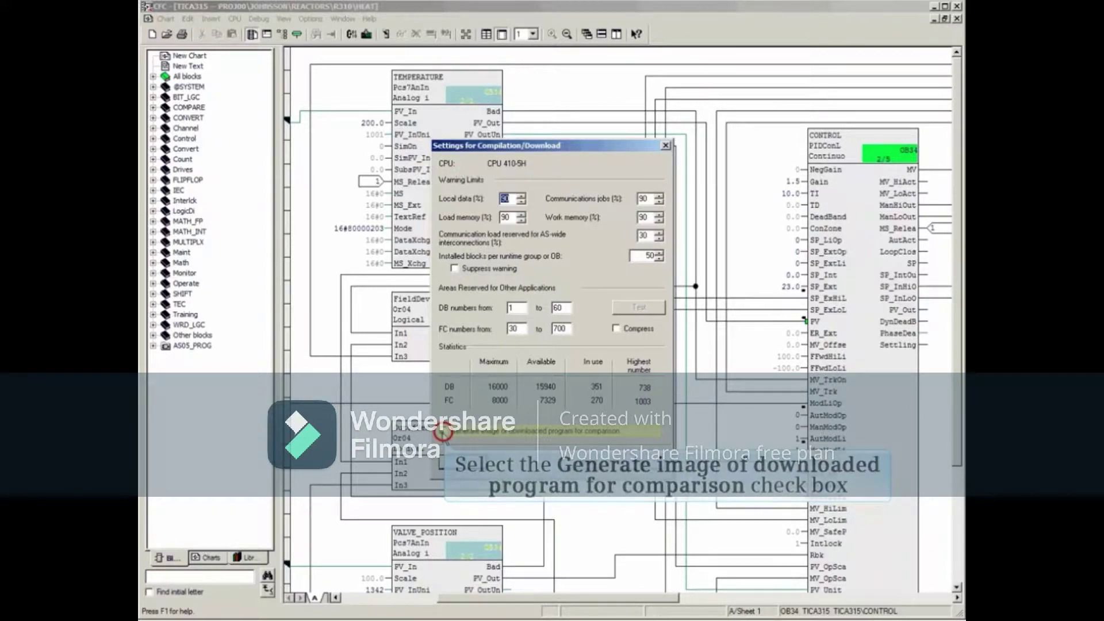
left_click(442, 431)
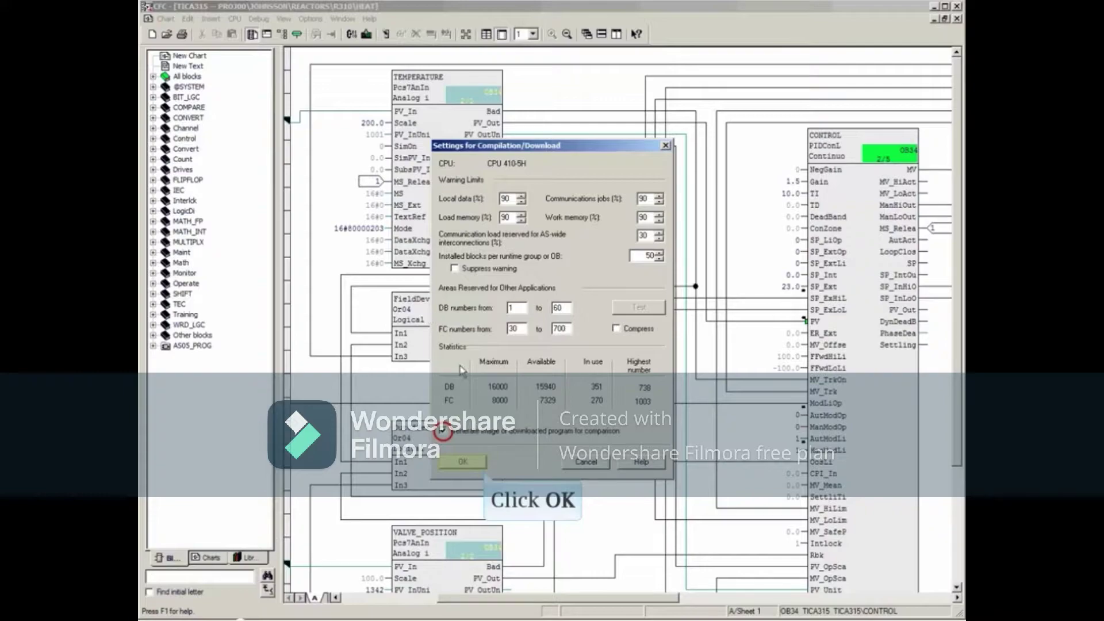
left_click(464, 461)
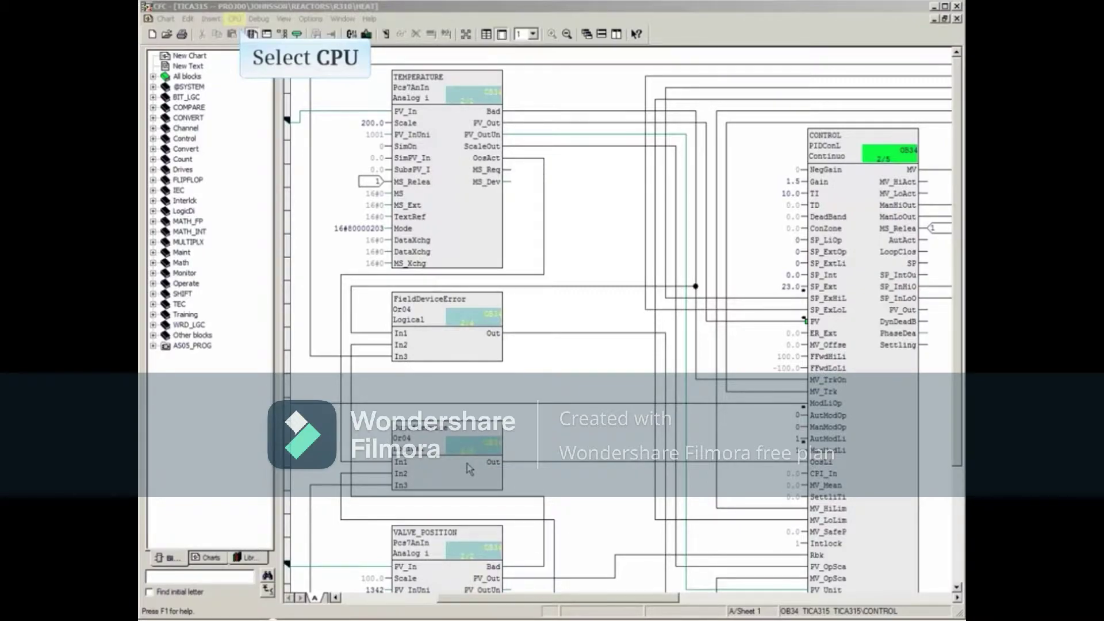
Download changes only to CPU 410-5H and close the 0-error, 0-warning log
left_click(234, 19)
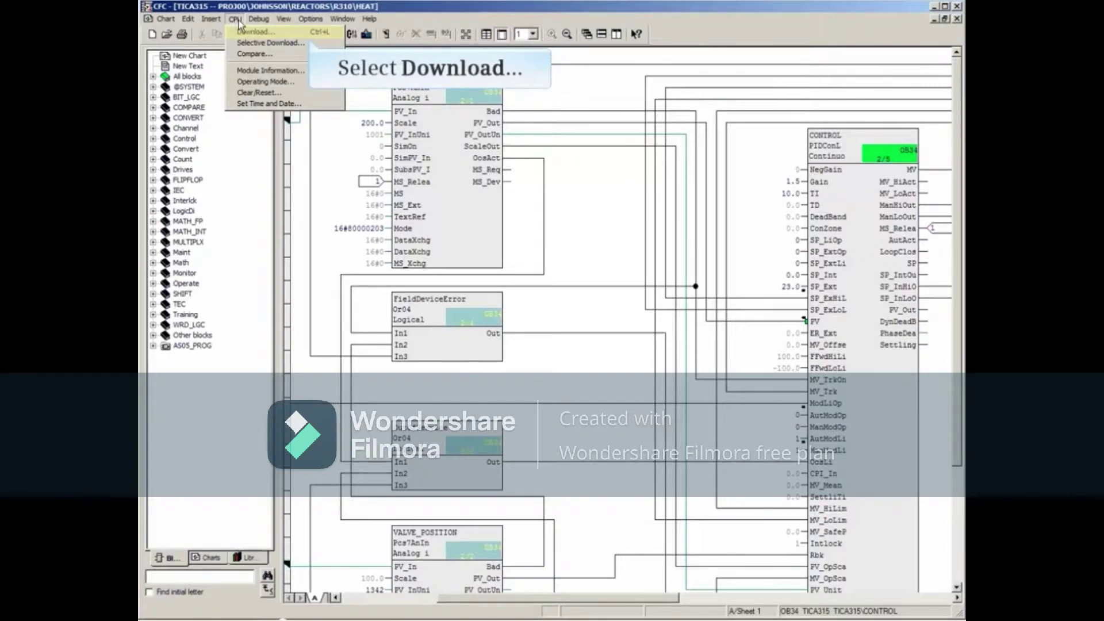
left_click(249, 32)
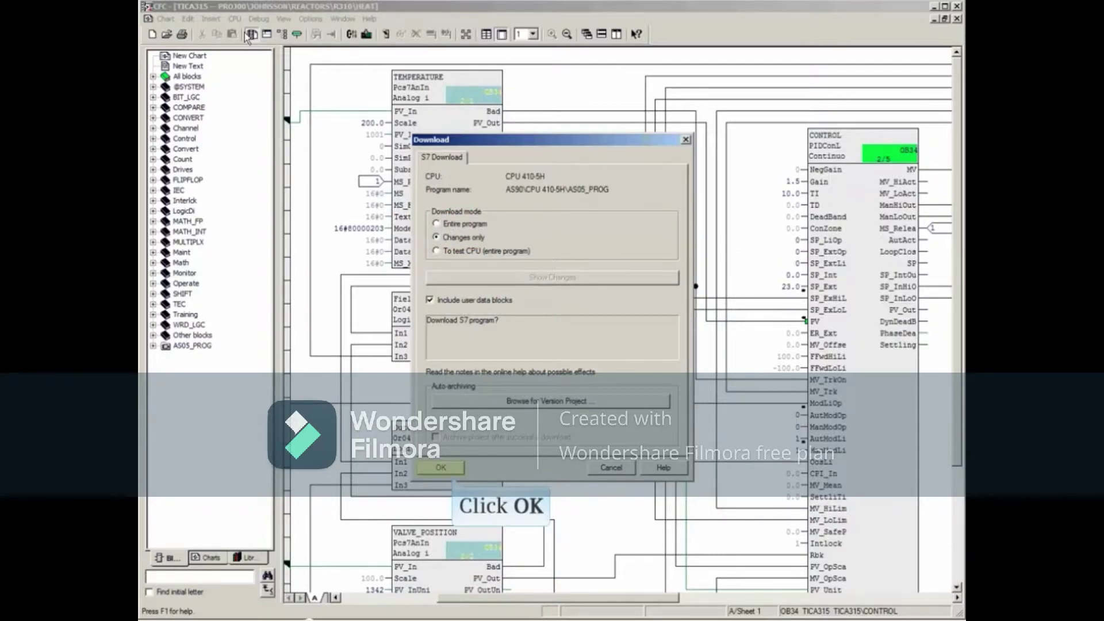
left_click(443, 468)
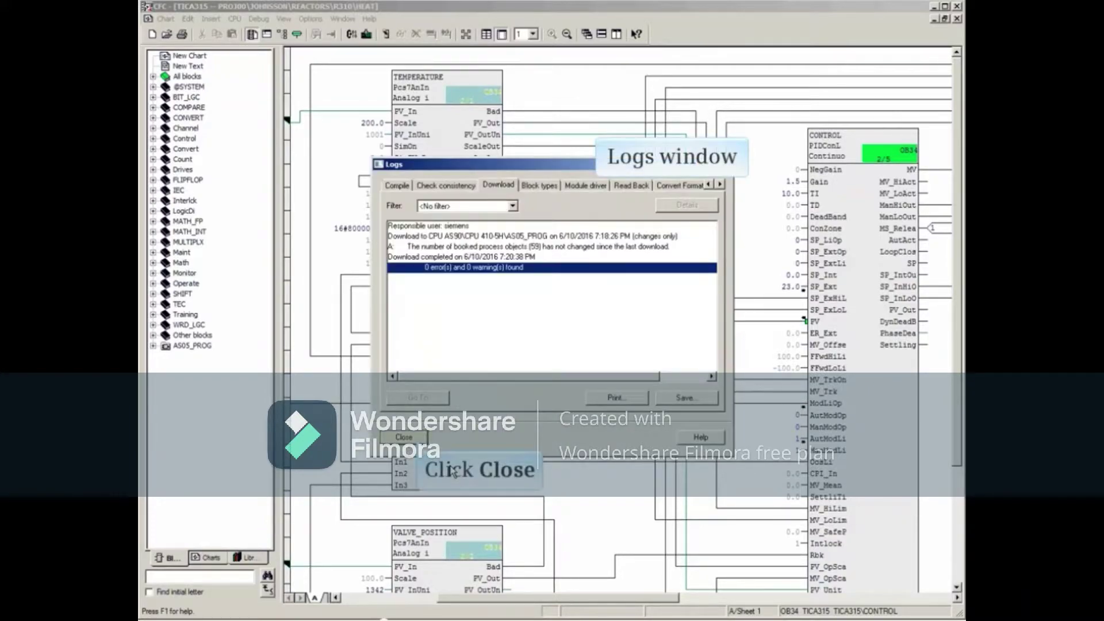
left_click(408, 438)
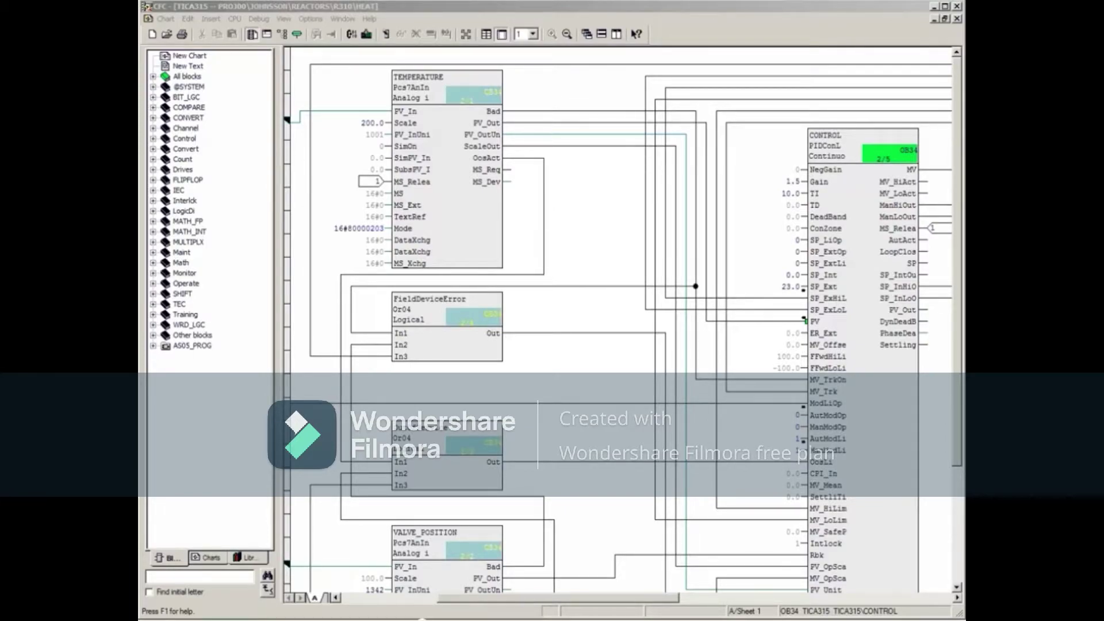
Enter 40.00 as the Value of the CONTROL block's SP_Ext input on chart TICA315
left_click(823, 286)
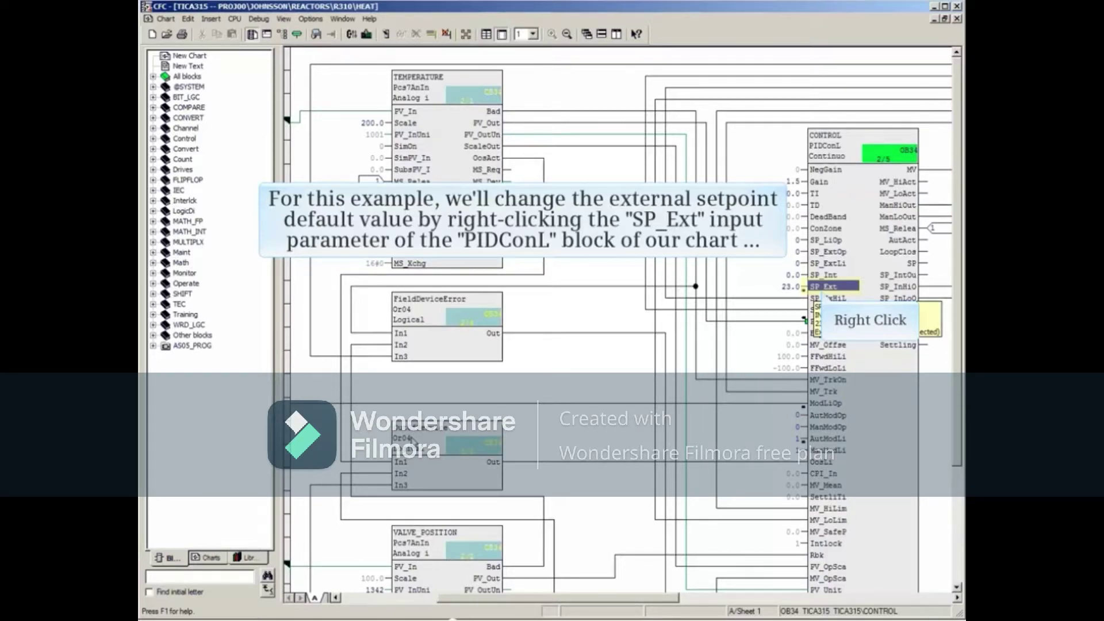
right_click(815, 291)
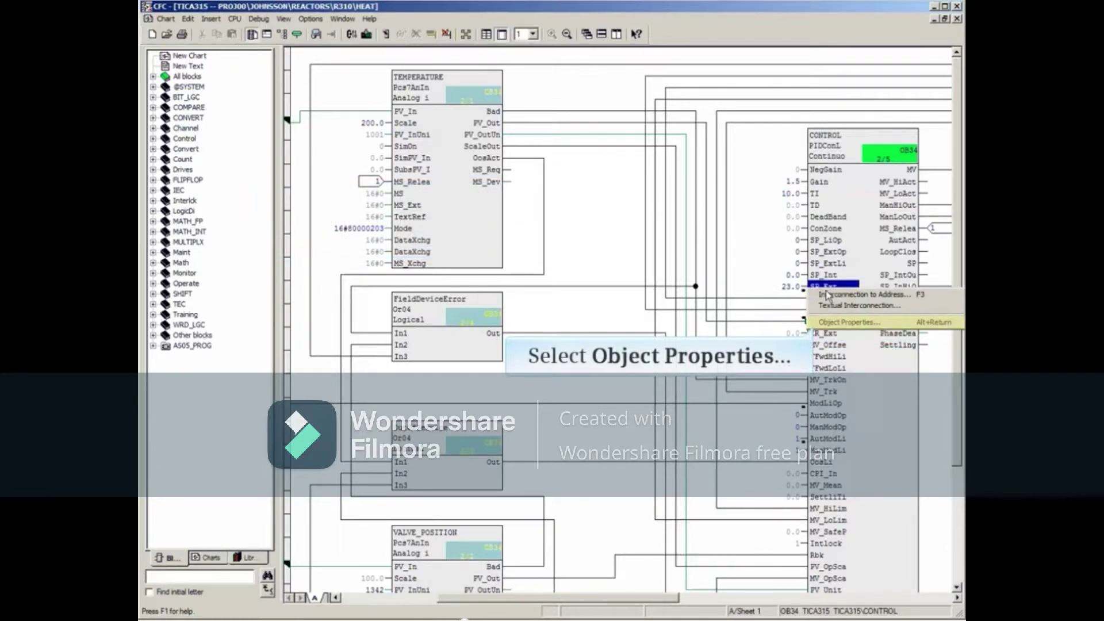
left_click(842, 321)
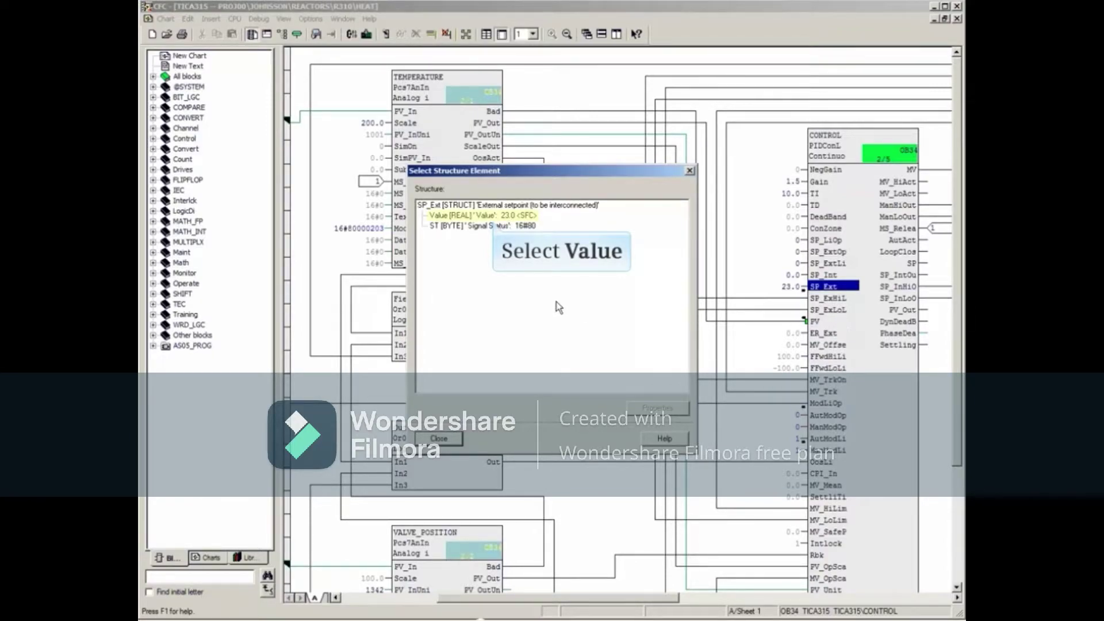
left_click(445, 218)
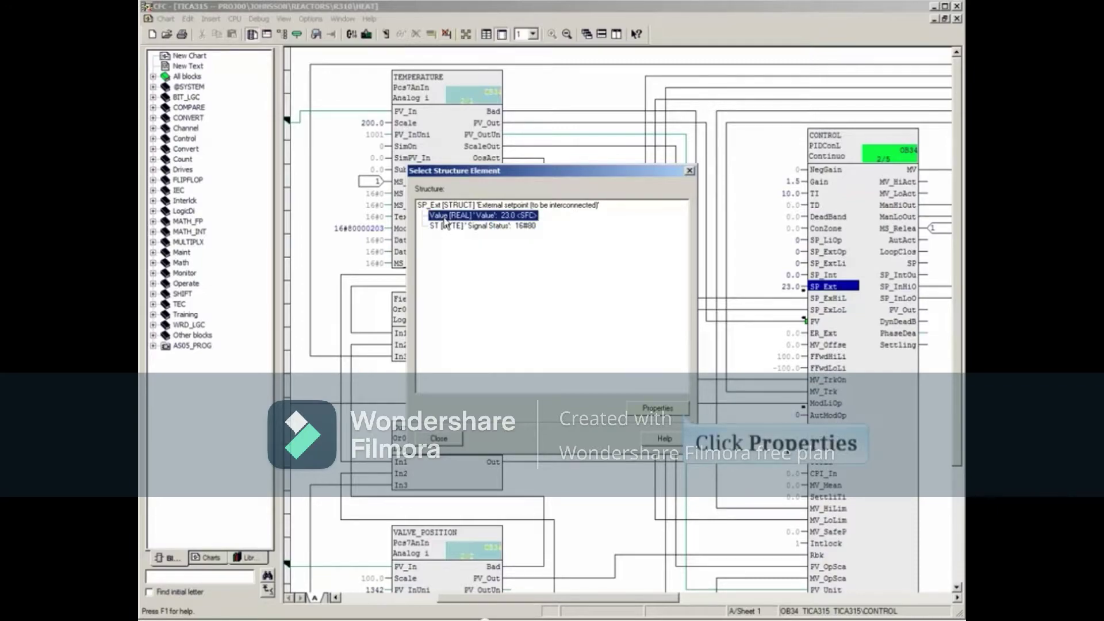
left_click(659, 408)
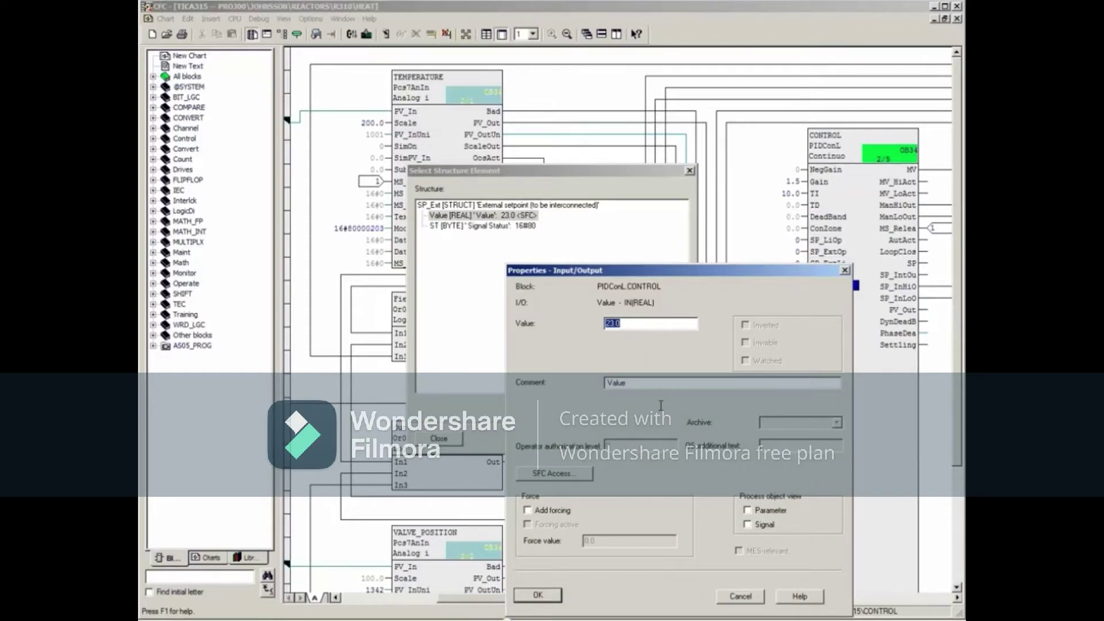
type("40.00")
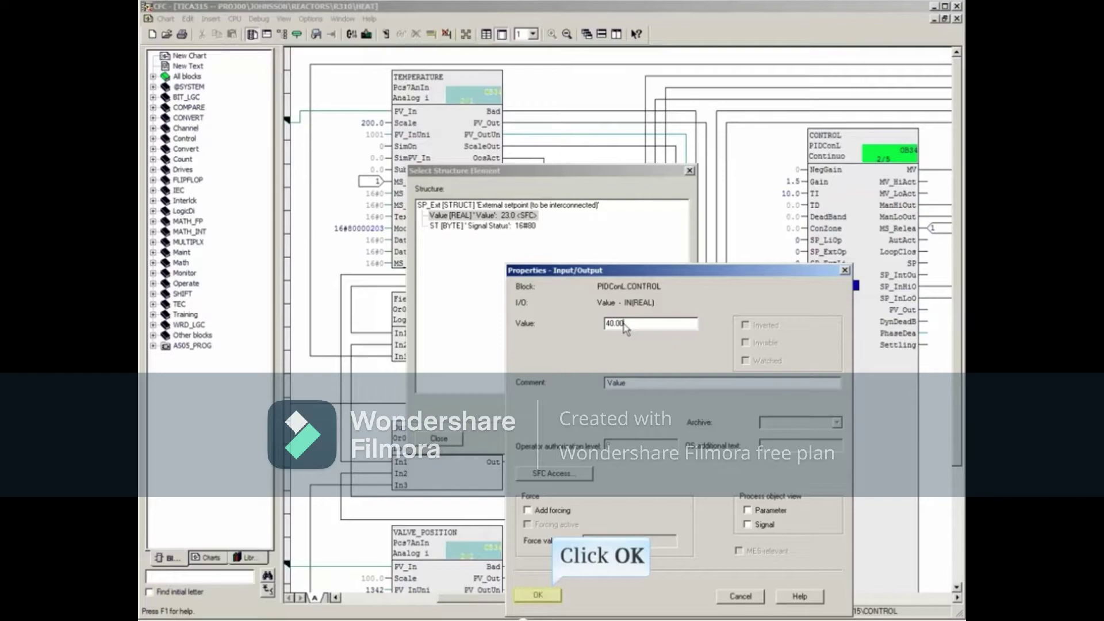
left_click(538, 595)
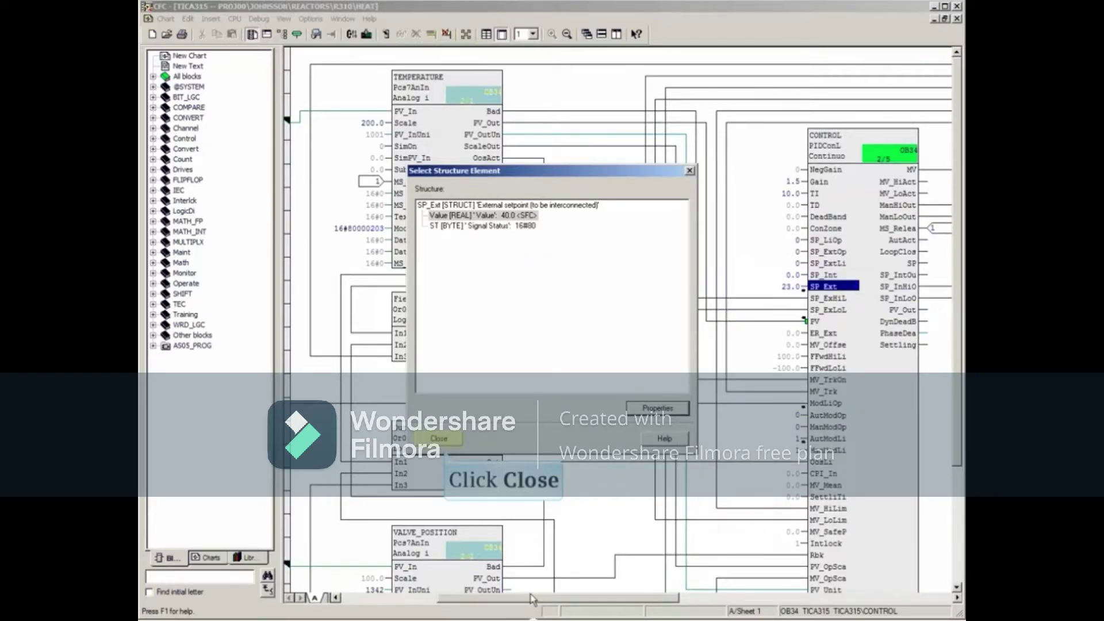
left_click(437, 438)
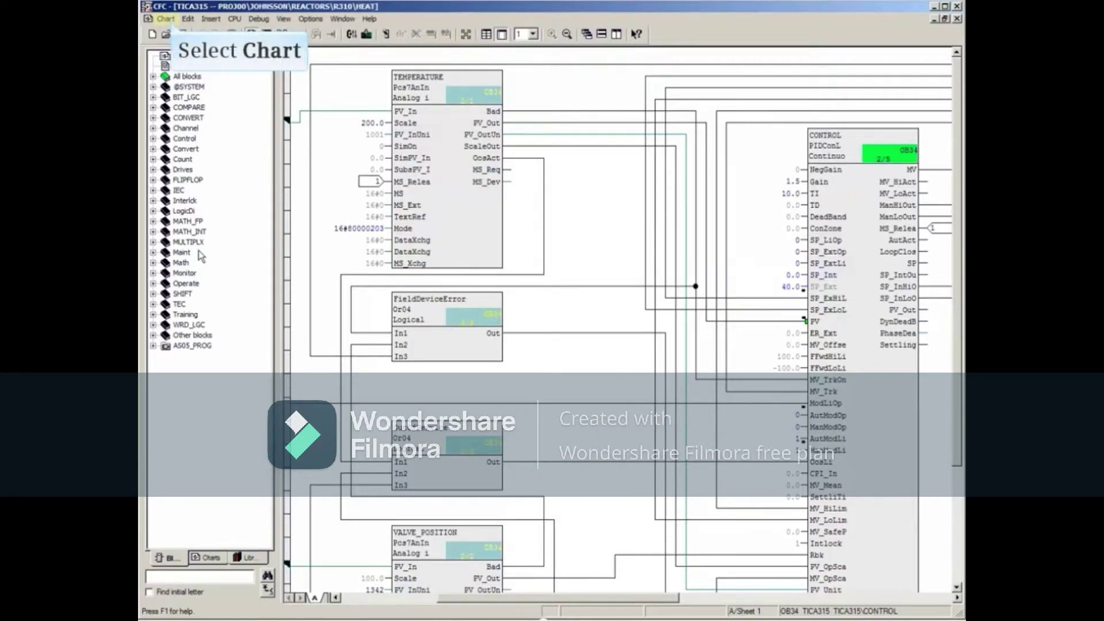
Compile the charts as a program with changes only, then close the 0-error log
left_click(167, 20)
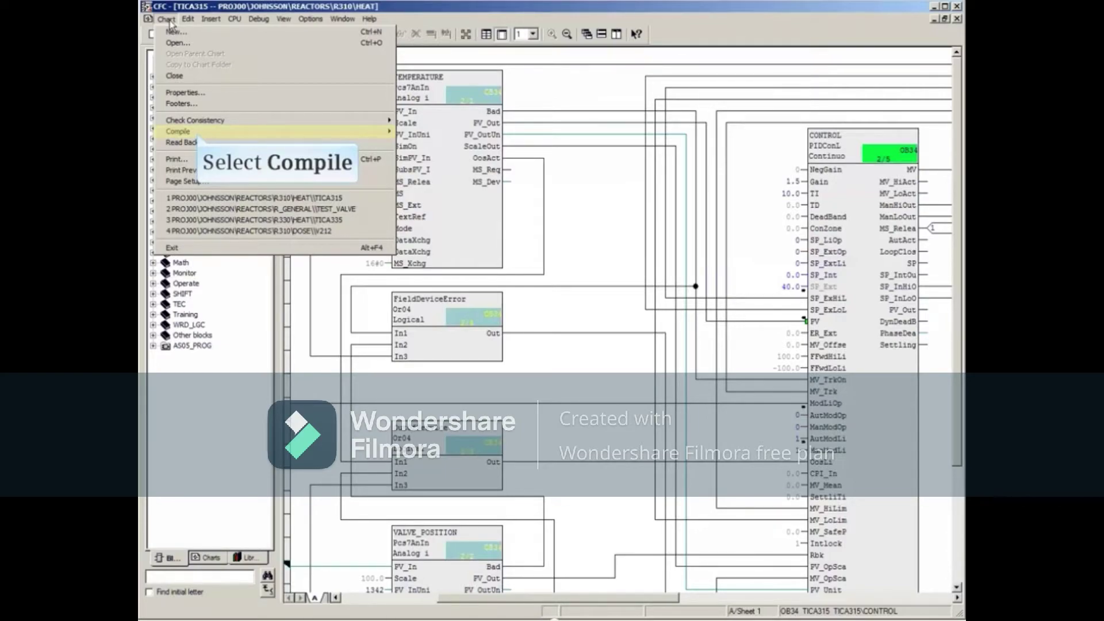
mouse_move(183, 137)
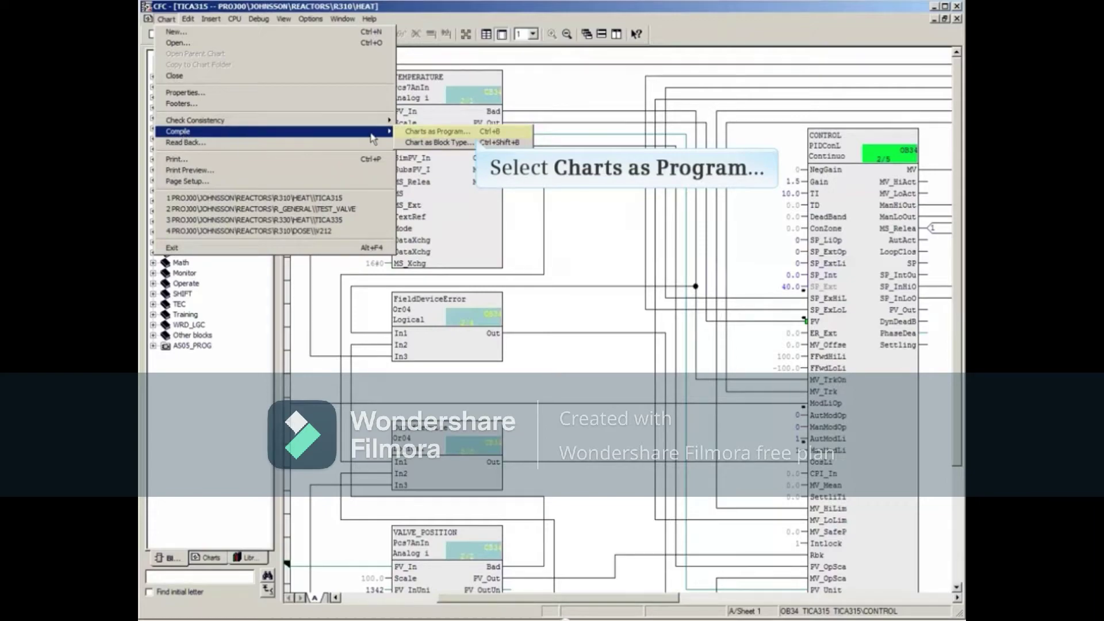
left_click(446, 133)
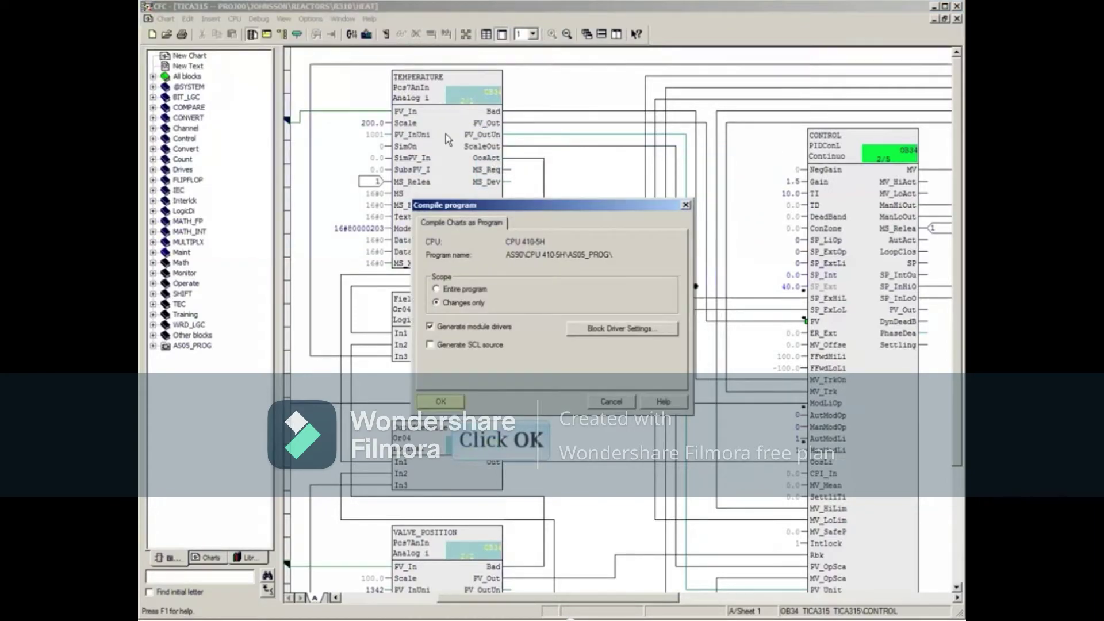
left_click(431, 405)
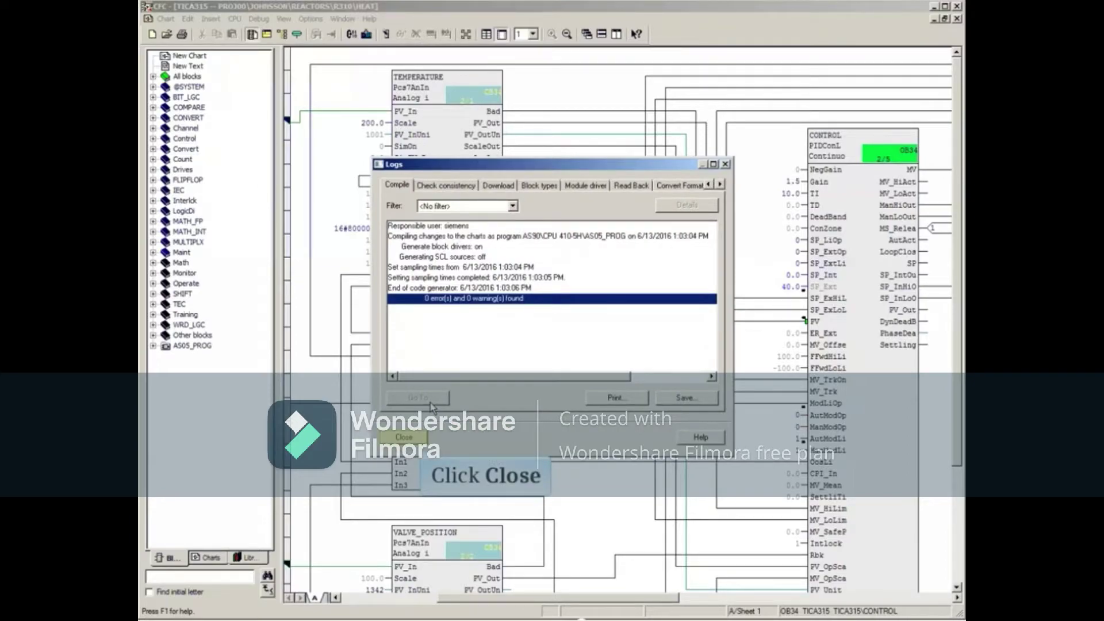
left_click(409, 437)
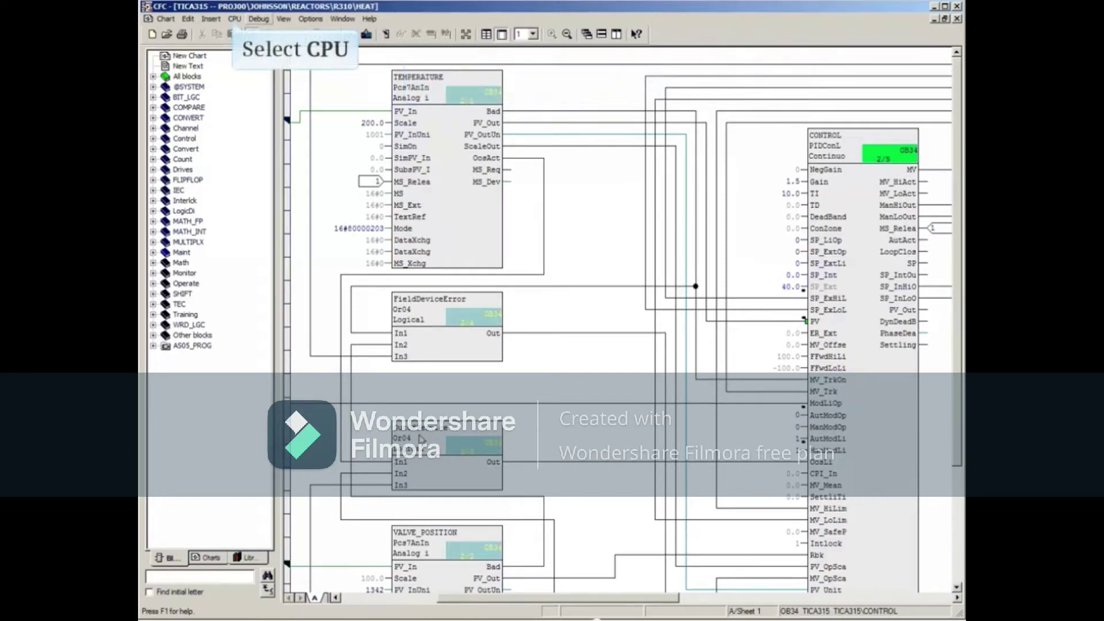
Open the S7 Download dialog for AS05_PROG on CPU 410-5H
left_click(236, 21)
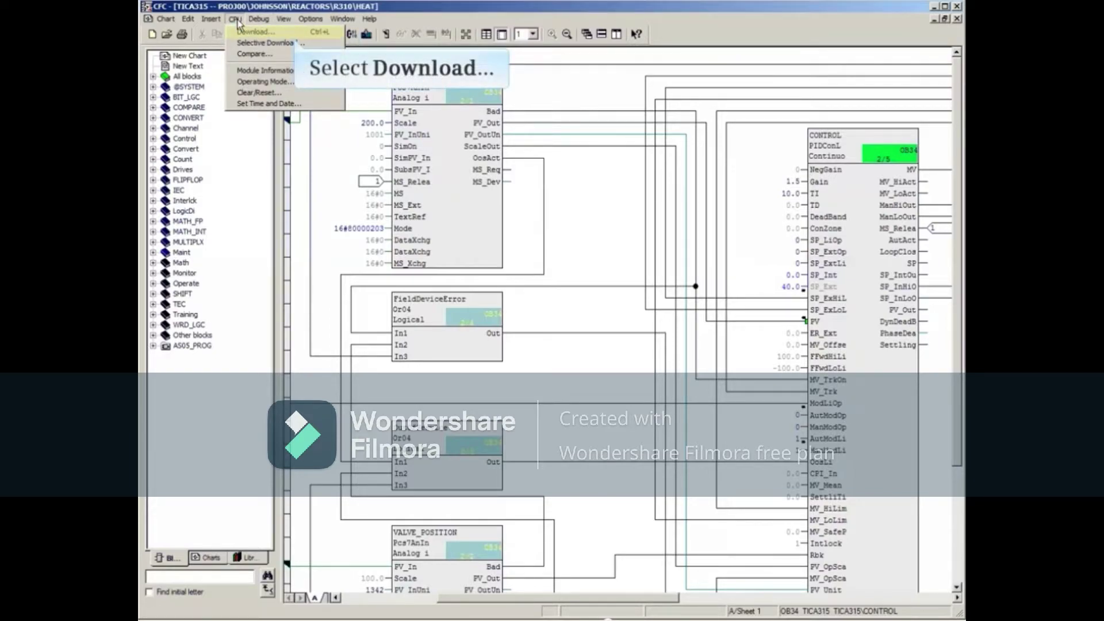
left_click(253, 31)
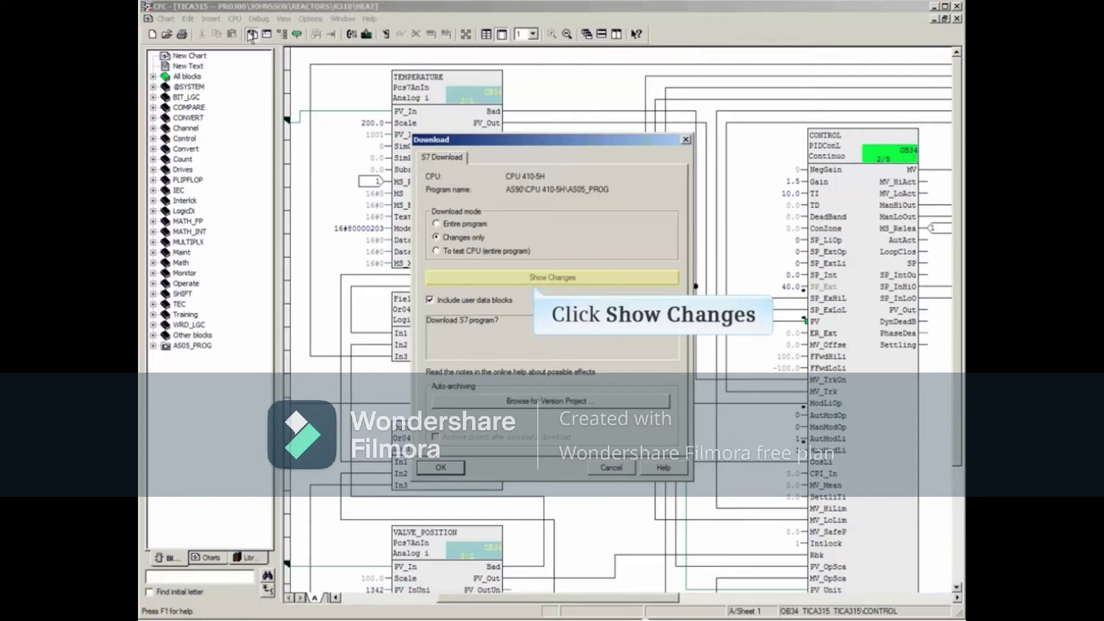
Use Show Changes to launch the Version Cross Manager comparison with the downloaded program
left_click(543, 278)
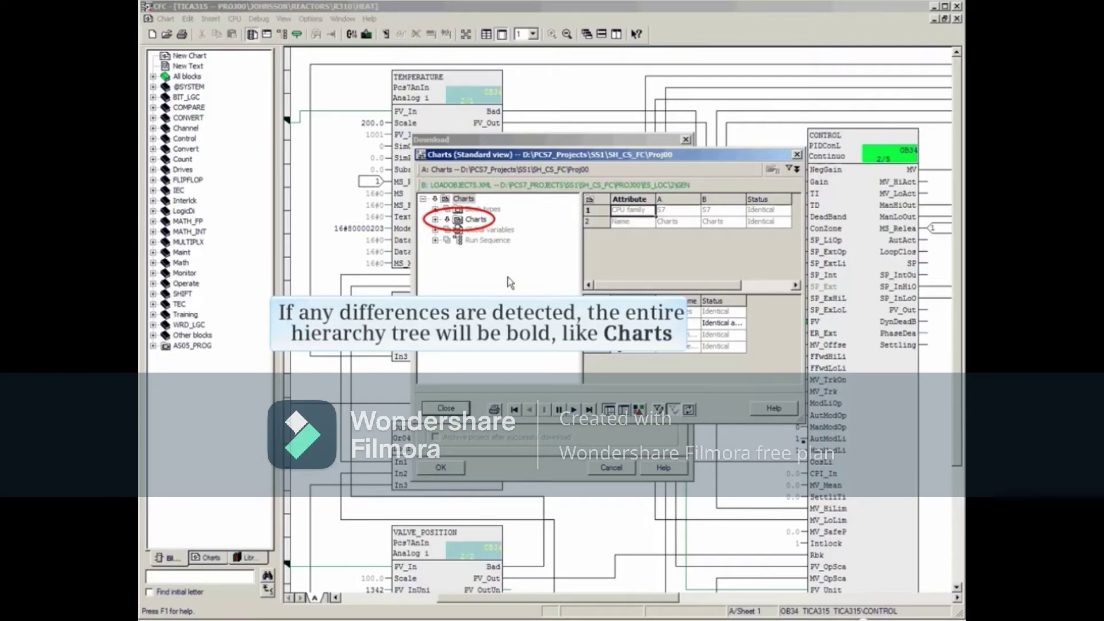
Expand Charts > TICA315 > CONTROL (PIDConL) > SP_Ext (VAR_INPUT) in the comparison tree
left_click(447, 219)
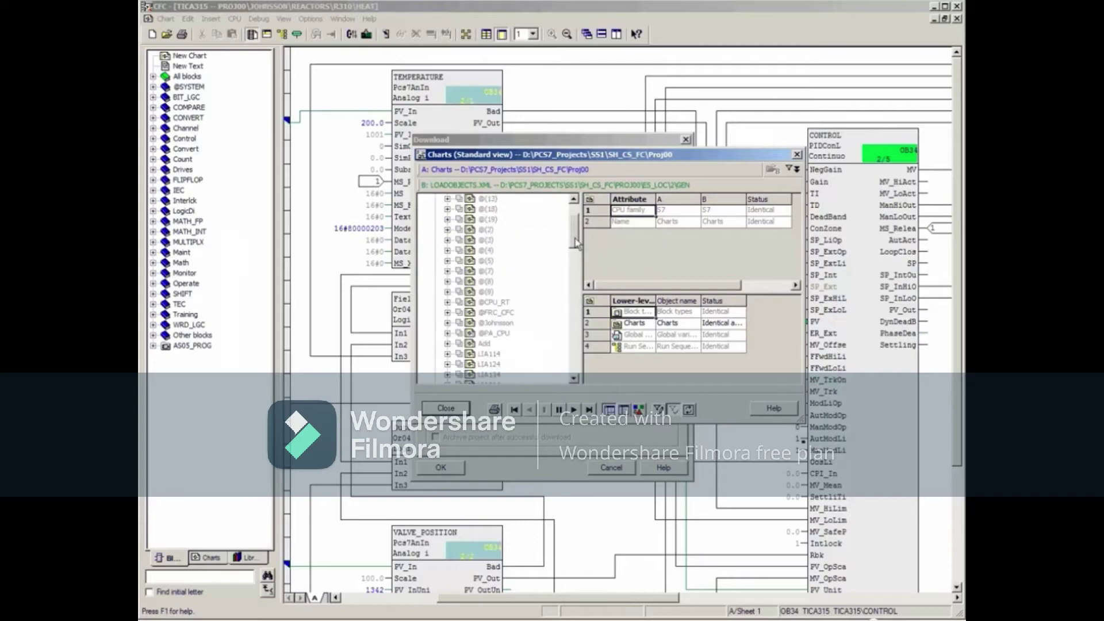
left_click_drag(576, 247, 587, 317)
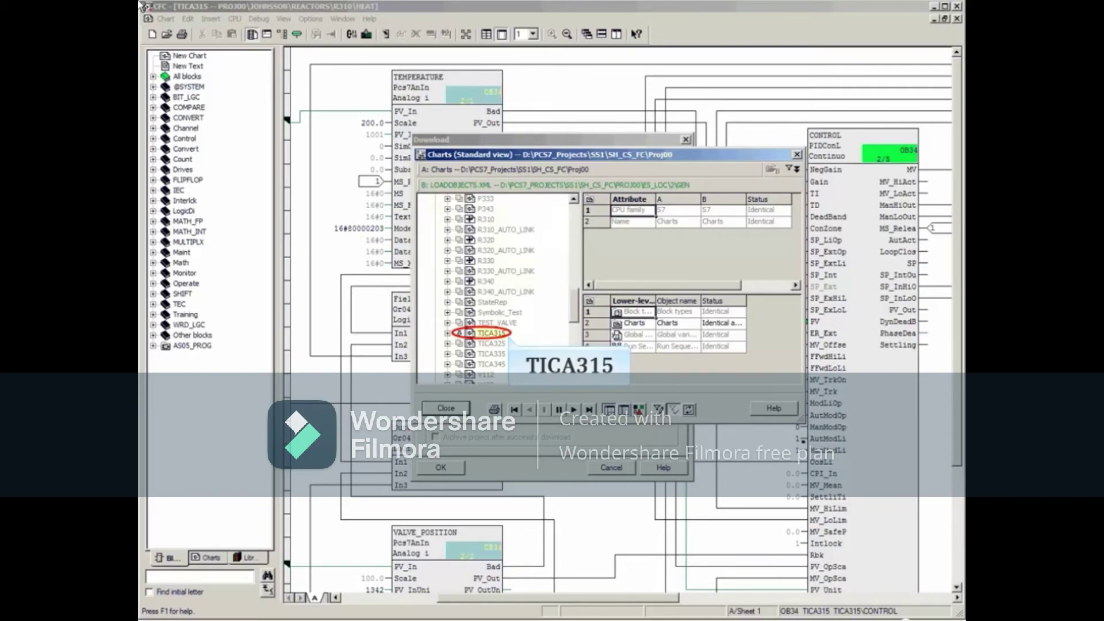
left_click(447, 333)
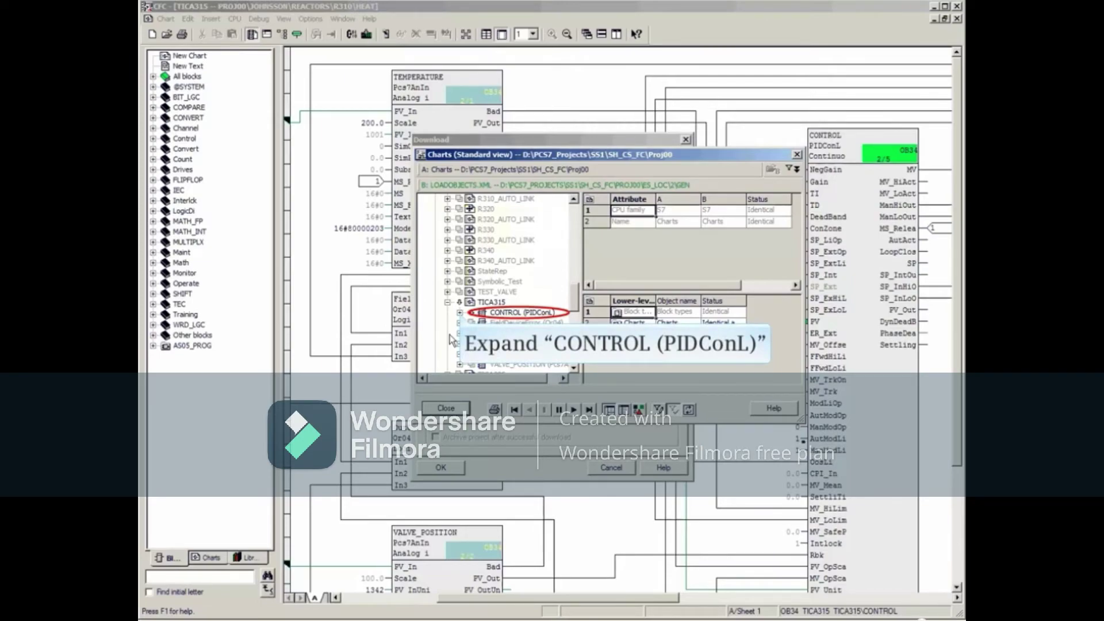
left_click(459, 313)
left_click_drag(576, 242, 576, 250)
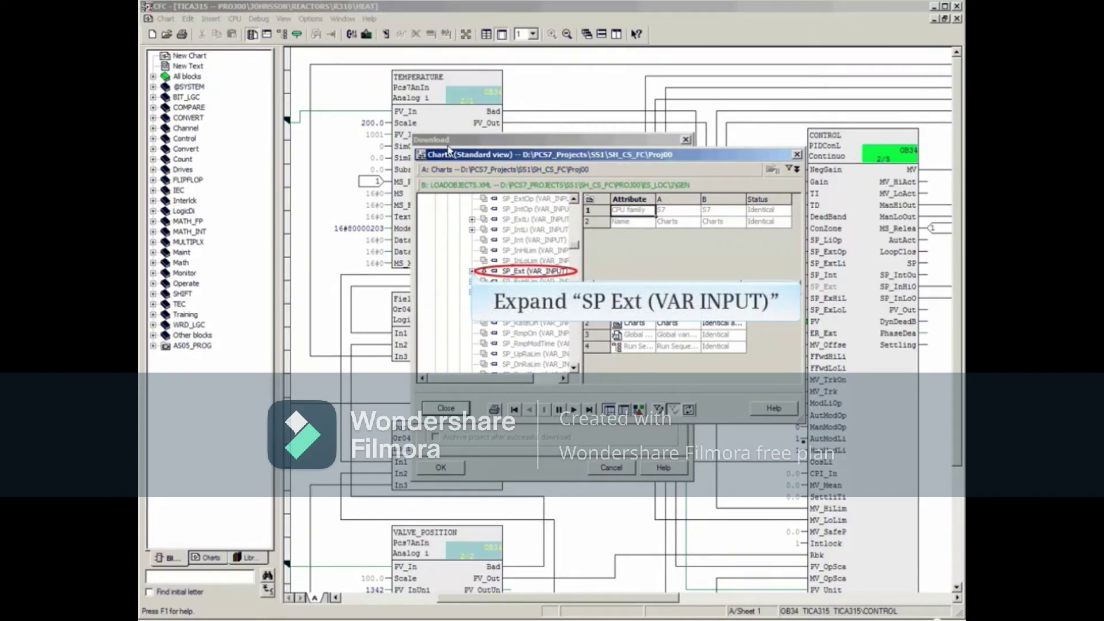
left_click(471, 271)
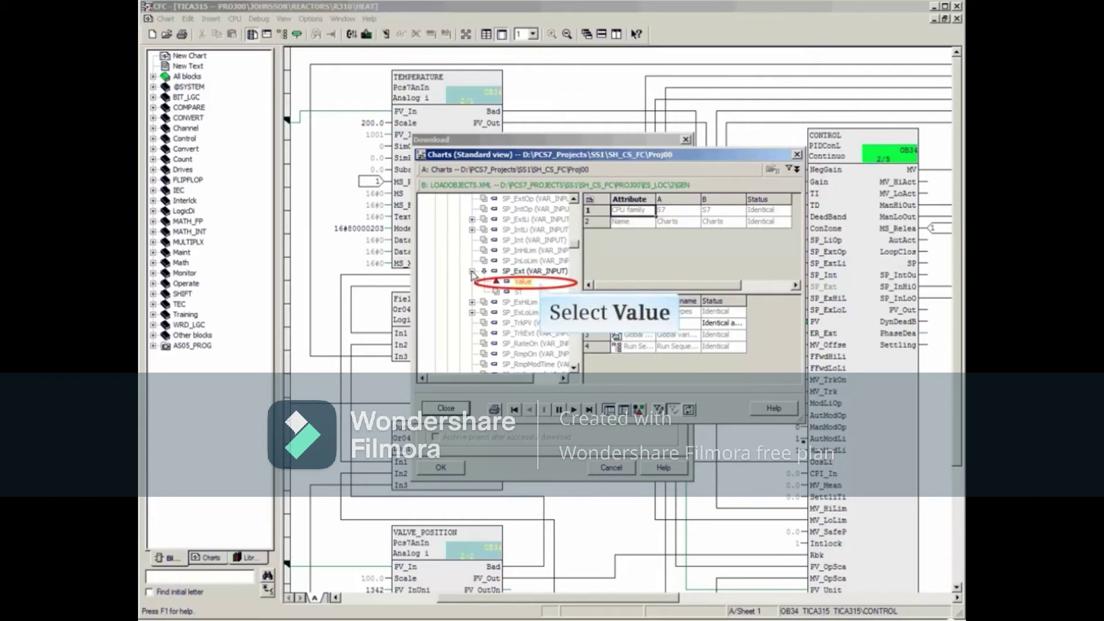
Select SP_Ext's Value node to see 40.0 offline versus 23.0 downloaded, marked Different
left_click(522, 281)
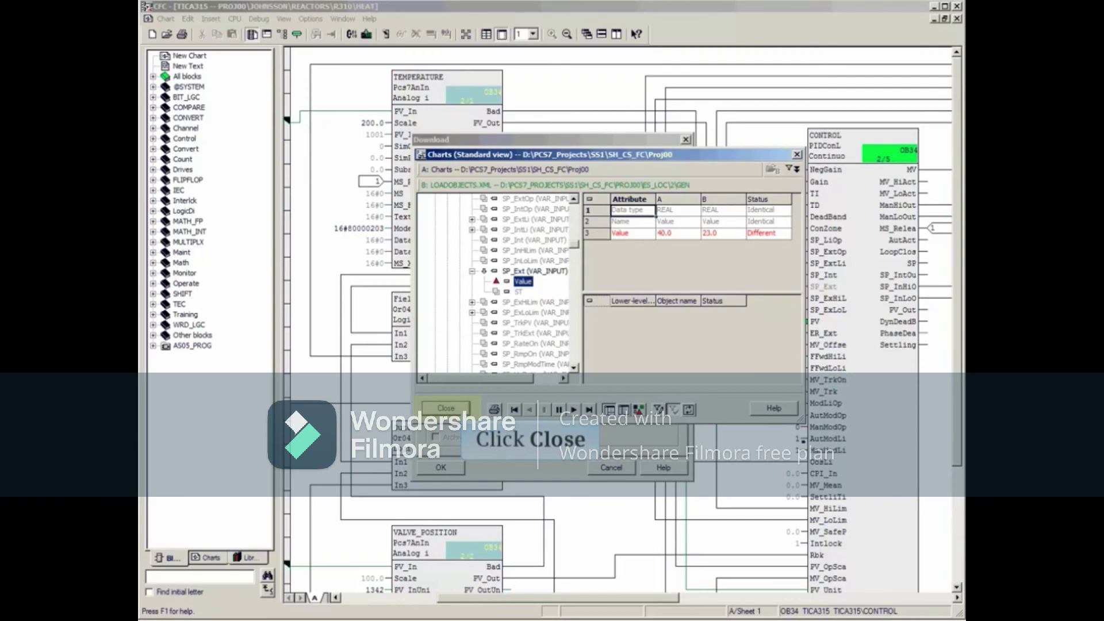
Close the Version Cross Manager to return to the S7 Download dialog
left_click(442, 408)
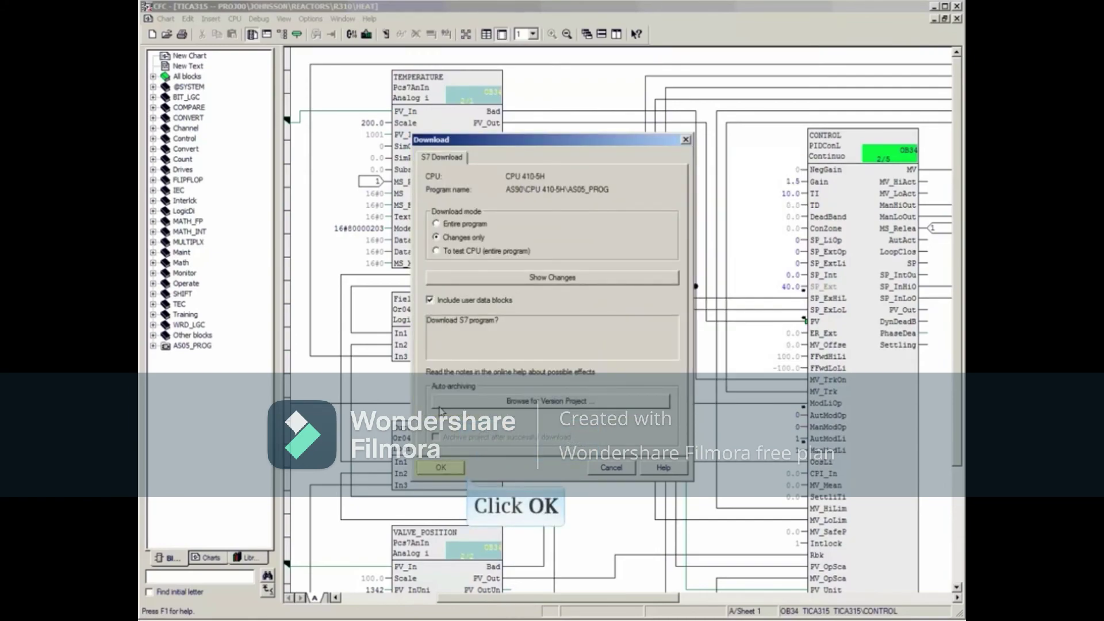